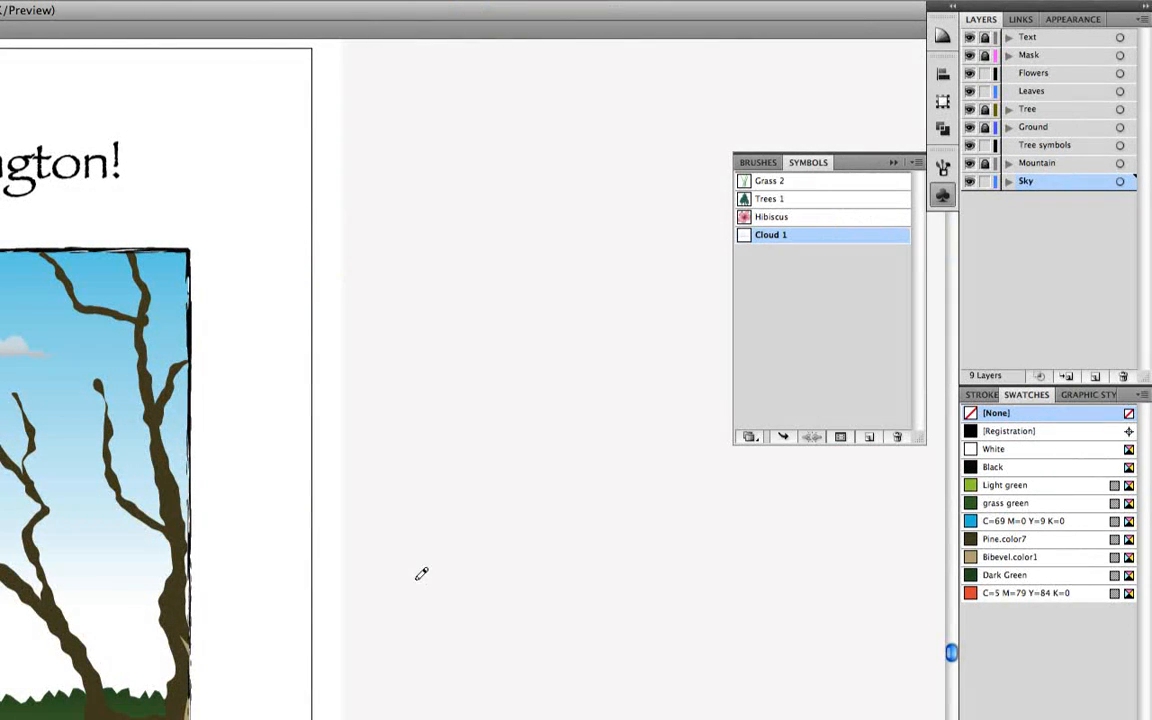
# Draw a closed leaf outline about 2.8 in wide and 3.8 in high beside the artboard and fill it with Dark Green.
pyautogui.moveTo(432, 606)
pyautogui.mouseDown()
pyautogui.moveTo(380, 552)
pyautogui.moveTo(376, 436)
pyautogui.moveTo(455, 495)
pyautogui.moveTo(488, 384)
pyautogui.moveTo(493, 443)
pyautogui.moveTo(527, 495)
pyautogui.moveTo(573, 448)
pyautogui.moveTo(577, 512)
pyautogui.moveTo(562, 550)
pyautogui.moveTo(514, 599)
pyautogui.moveTo(495, 657)
pyautogui.moveTo(492, 637)
pyautogui.moveTo(446, 617)
pyautogui.mouseUp()
pyautogui.moveTo(446, 617); pyautogui.dragTo(420, 624)
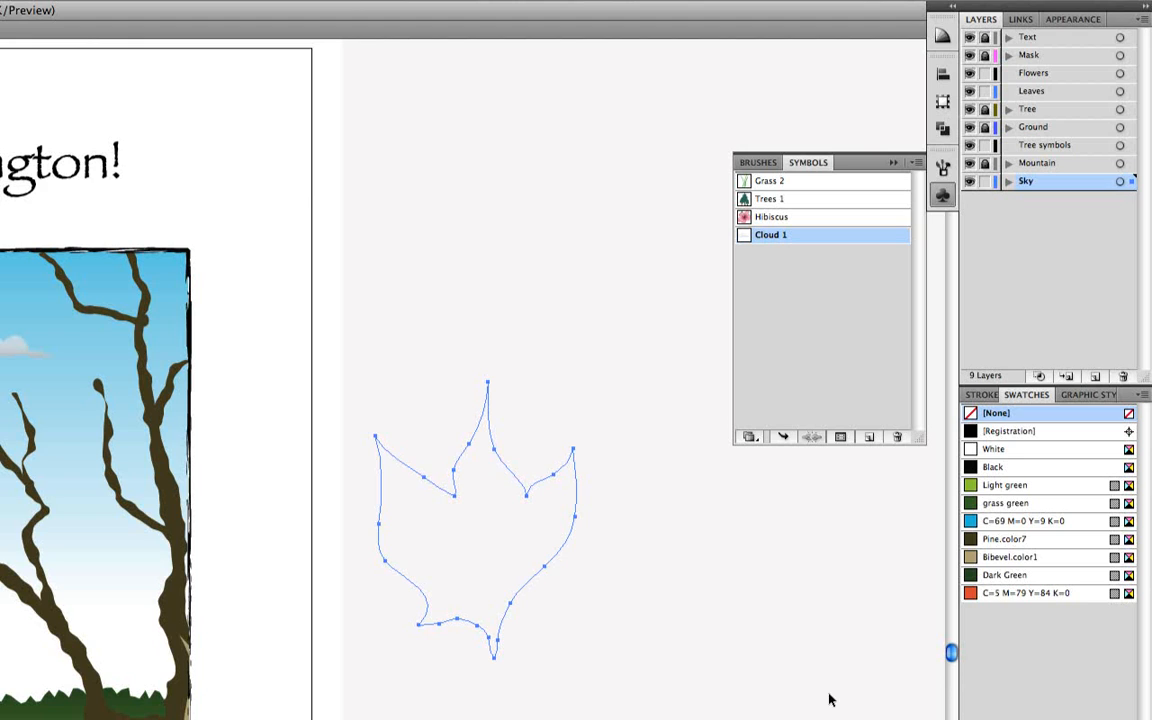
pyautogui.click(1068, 585)
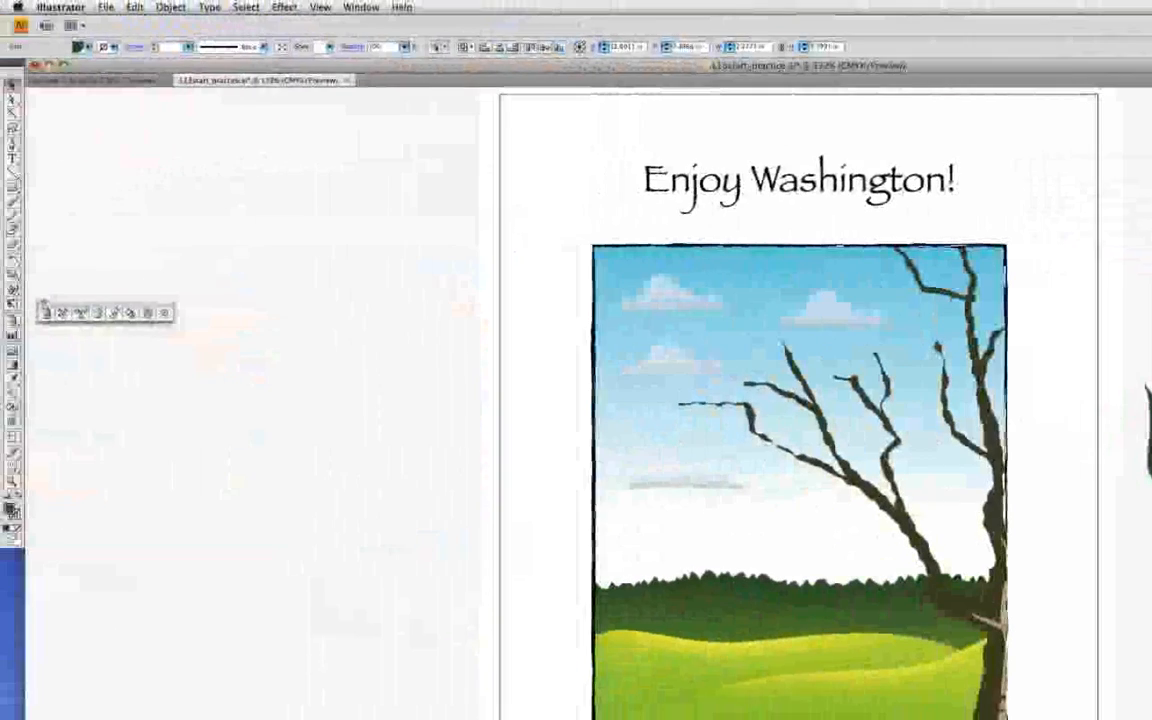
# Show the bounding box and scale the leaf down proportionally to about a third of its size.
pyautogui.click(320, 7)
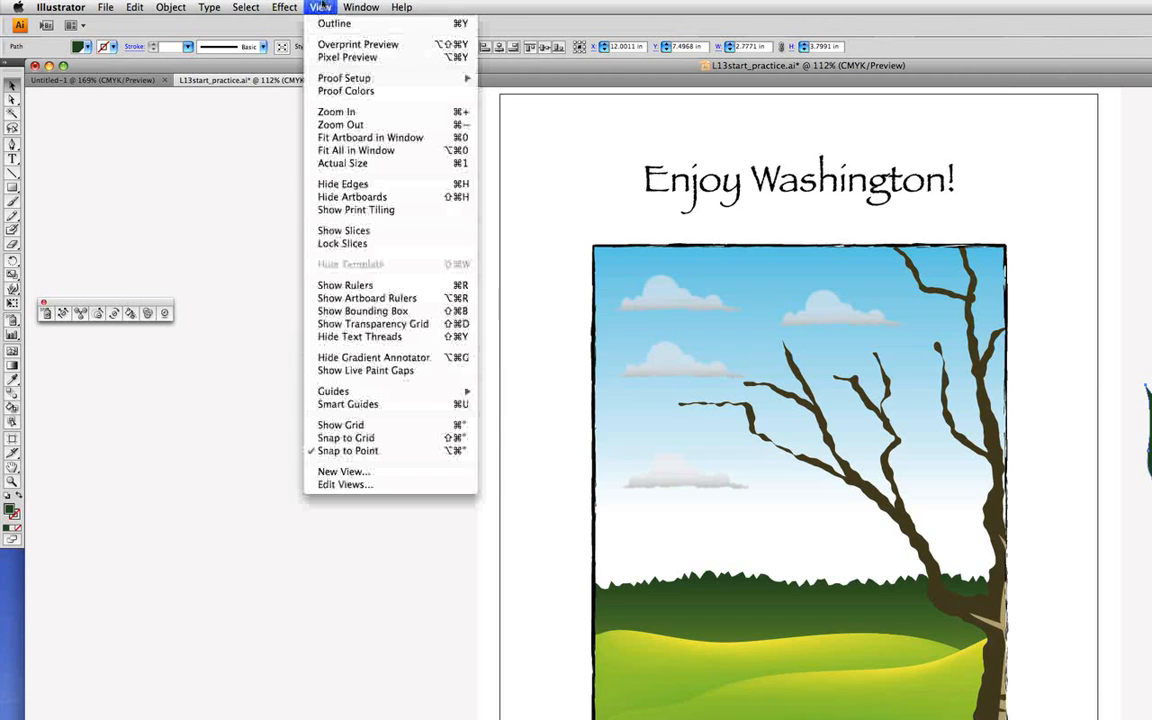
pyautogui.click(378, 313)
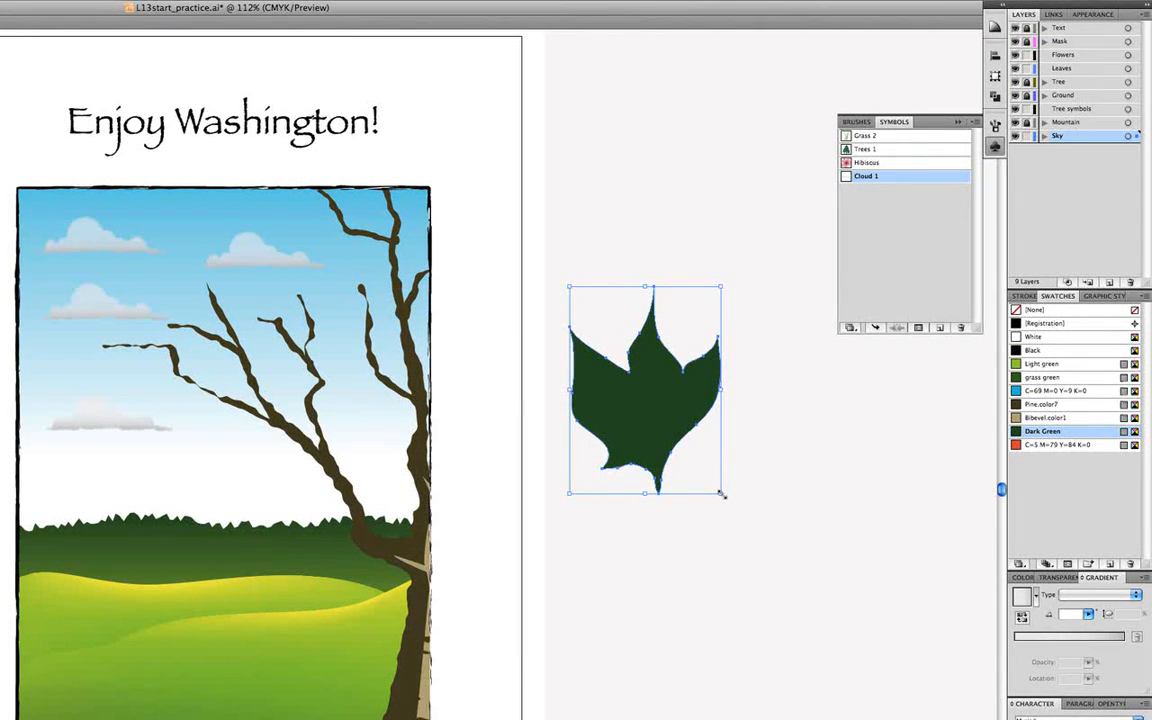
pyautogui.moveTo(720, 493); pyautogui.dragTo(620, 354)
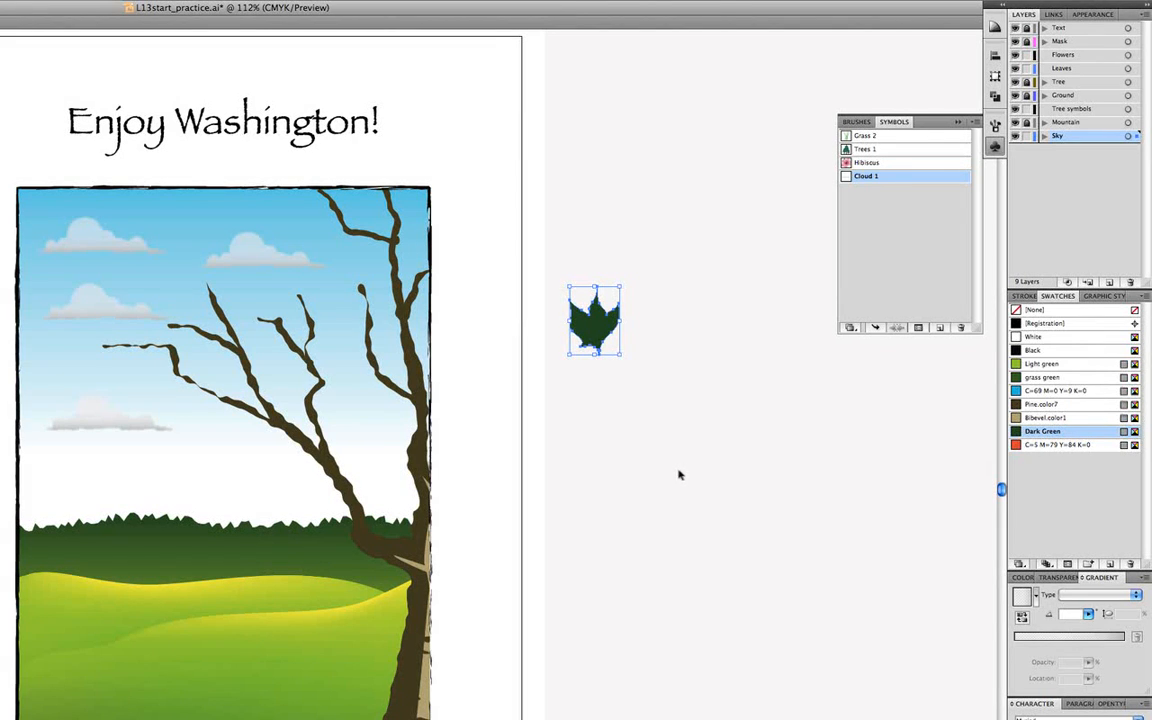
# Duplicate the dark green leaf, placing the copy diagonally below and to the right of the original.
pyautogui.press('z')
pyautogui.moveTo(100, 165); pyautogui.dragTo(786, 517)
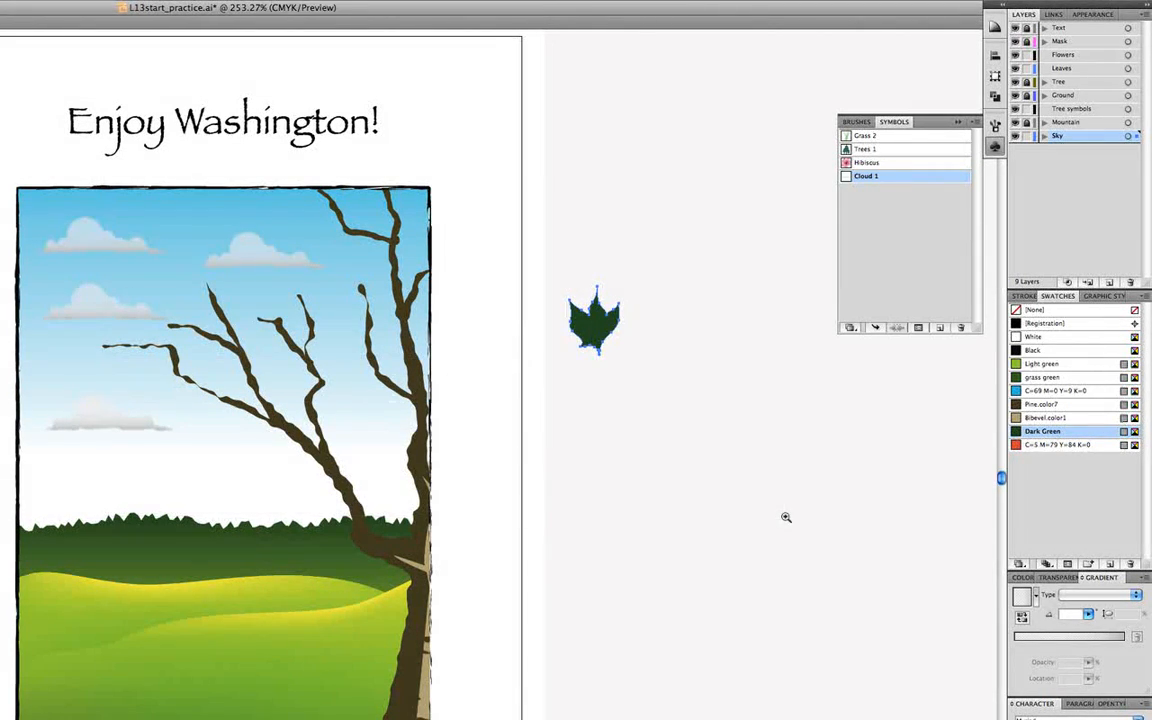
pyautogui.press('v')
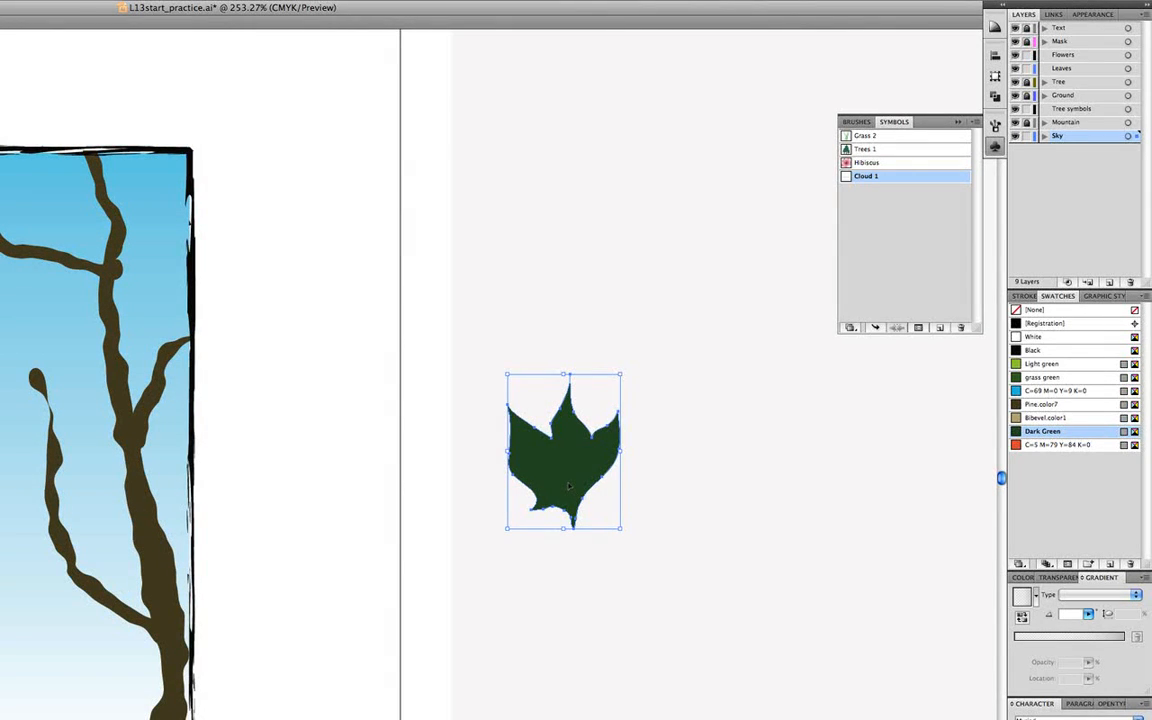
pyautogui.moveTo(566, 479); pyautogui.dragTo(688, 627)
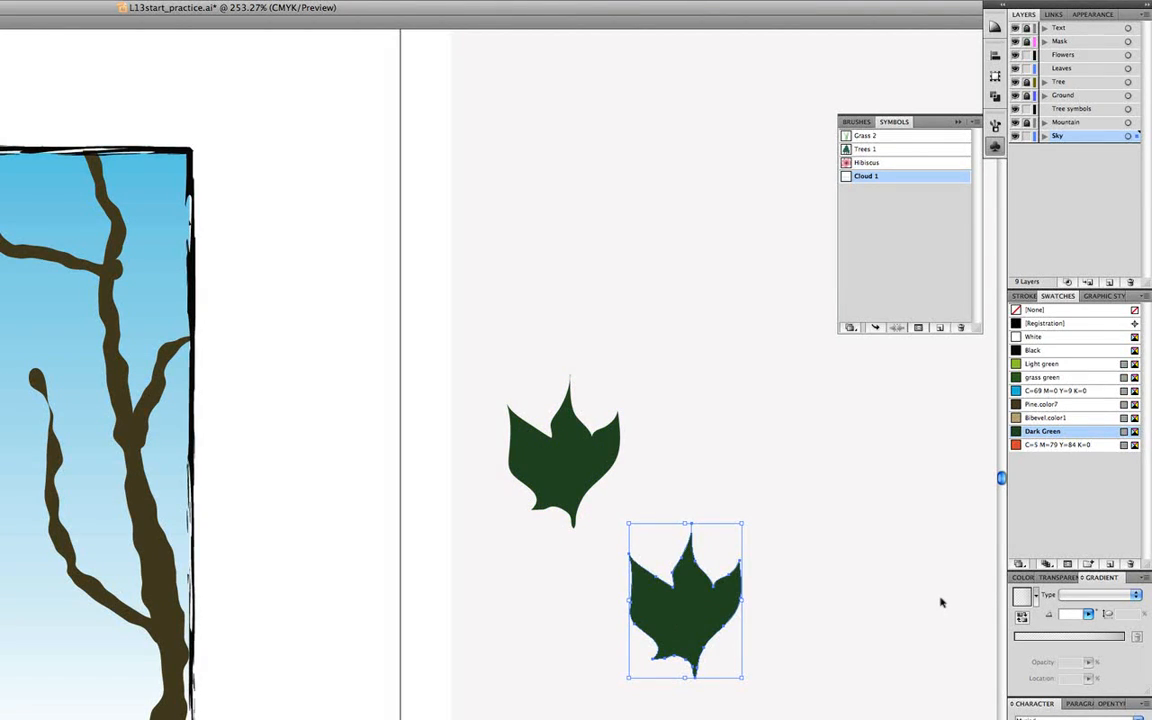
# Set the tint of the copied leaf's Dark Green fill to 50%.
pyautogui.click(1021, 578)
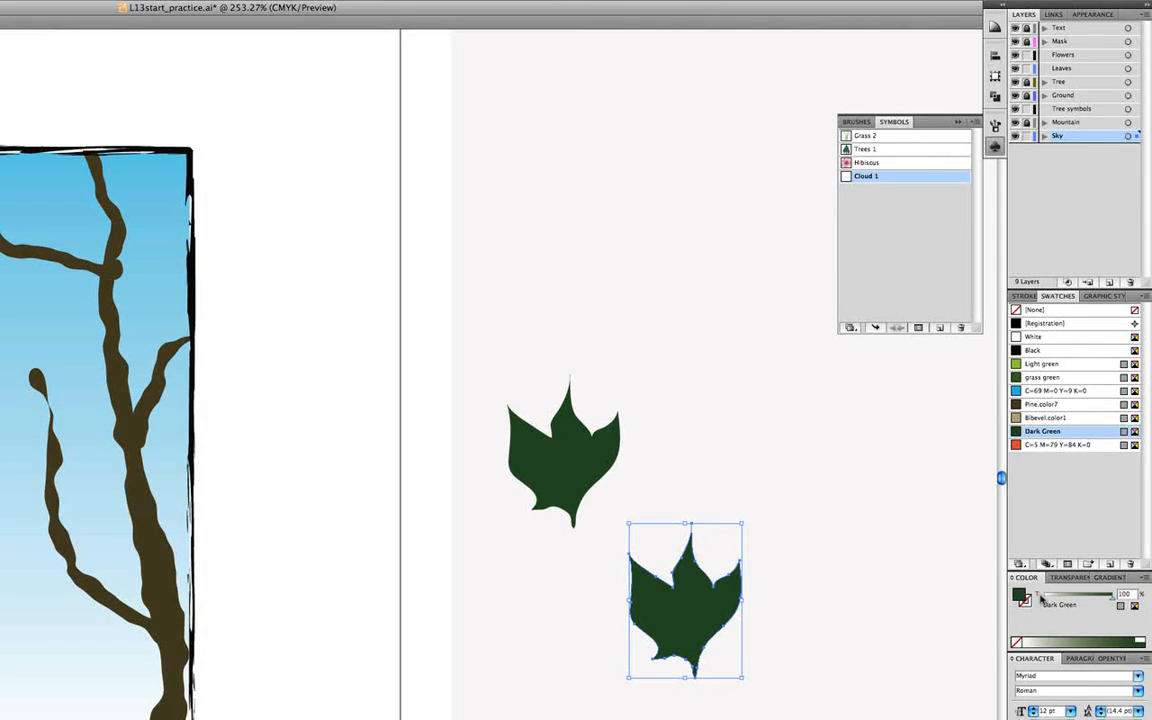
pyautogui.click(1037, 596)
pyautogui.write('50')
pyautogui.press('Tab')
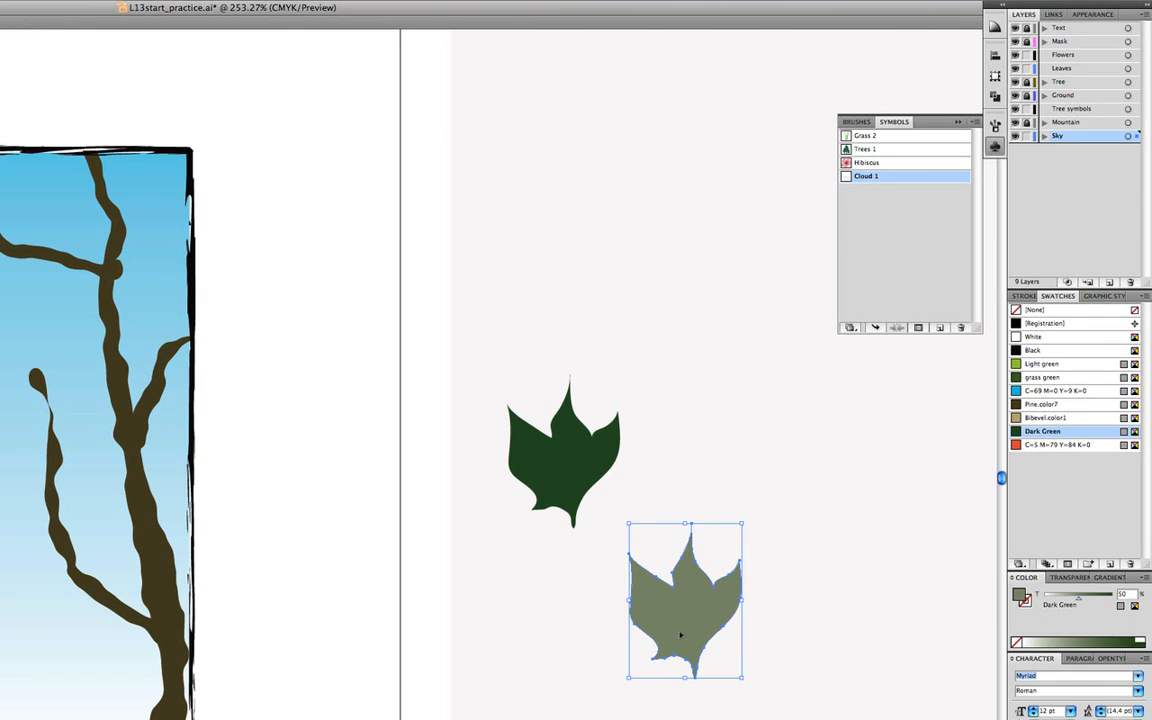
# Create a movie clip symbol named "dark green leaf" from the original leaf.
pyautogui.click(565, 487)
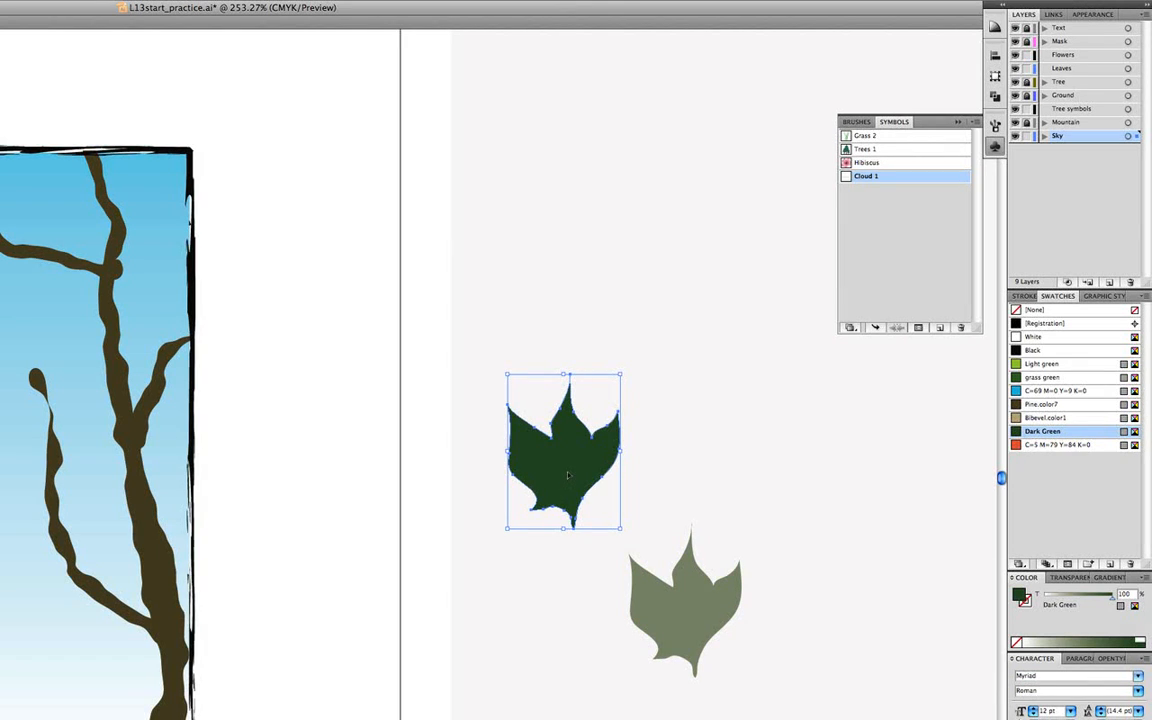
pyautogui.moveTo(565, 487); pyautogui.dragTo(905, 260)
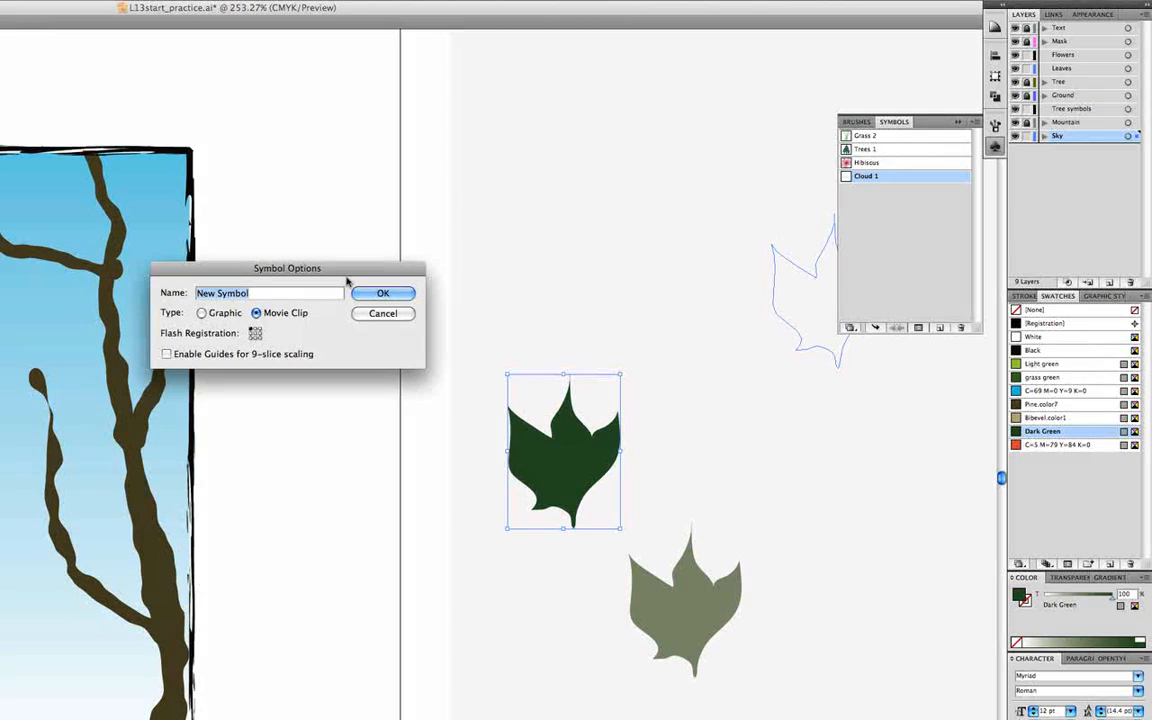
pyautogui.write('dark green leaf')
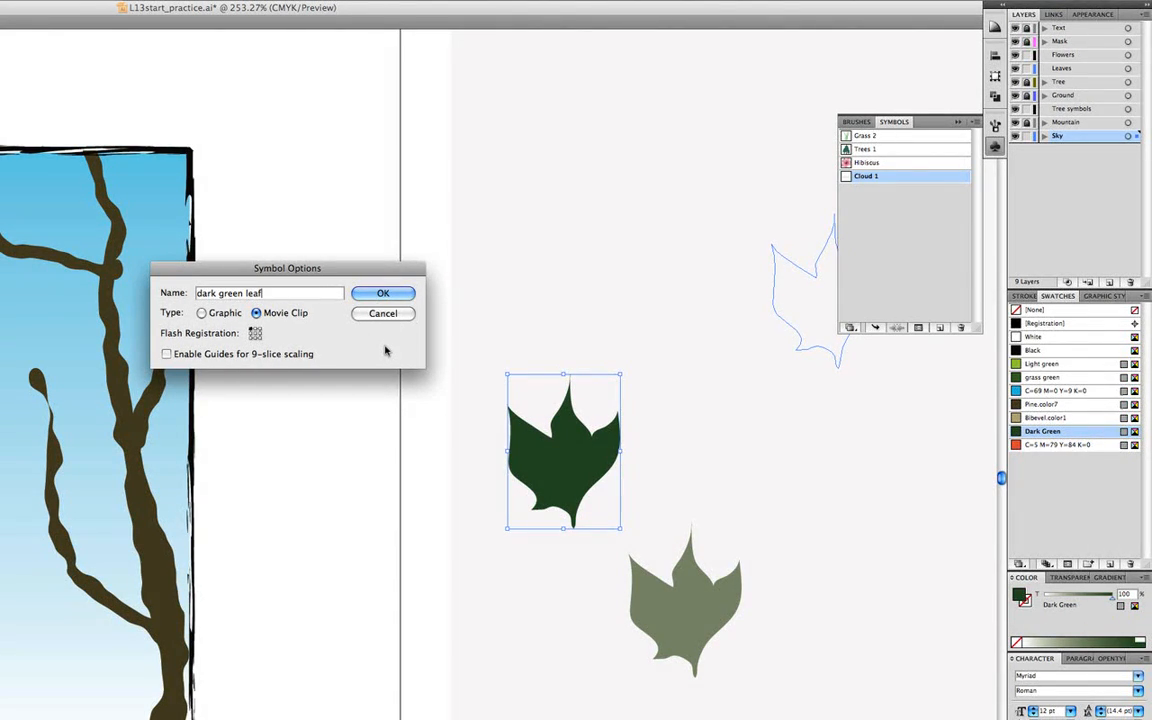
pyautogui.click(381, 295)
# Create a movie clip symbol named "light green leaf" from the lighter leaf, and delete both leaf drawings beside the artboard.
pyautogui.click(677, 619)
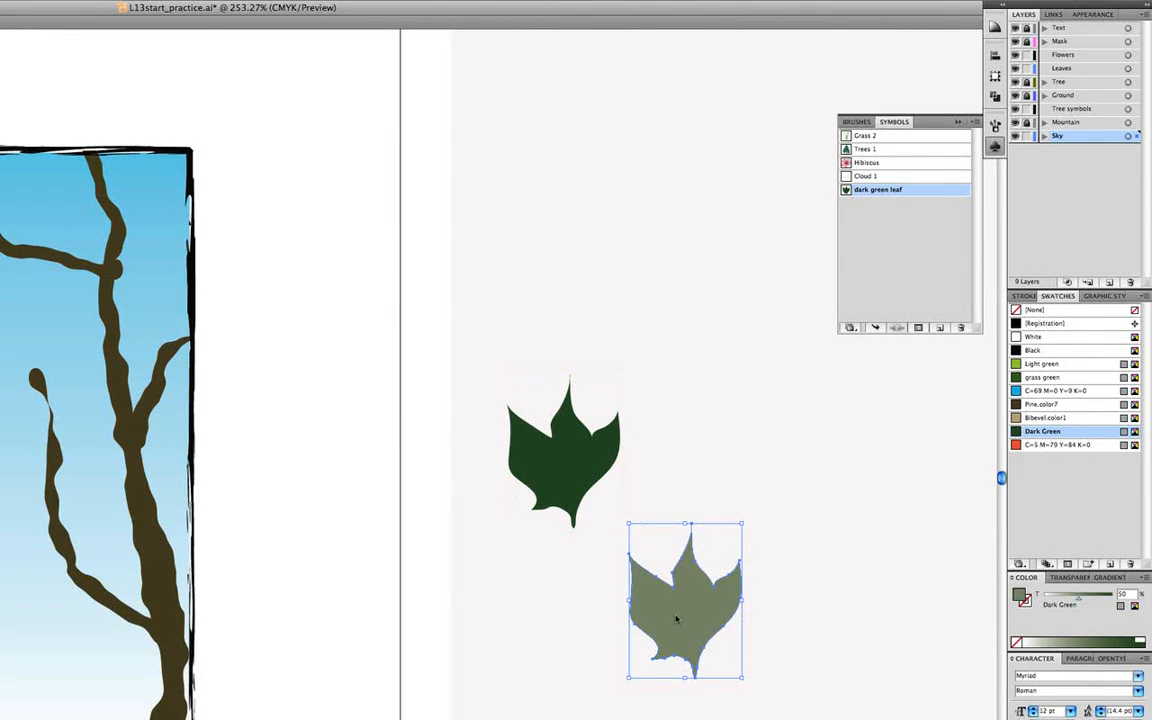
pyautogui.moveTo(677, 619); pyautogui.dragTo(905, 257)
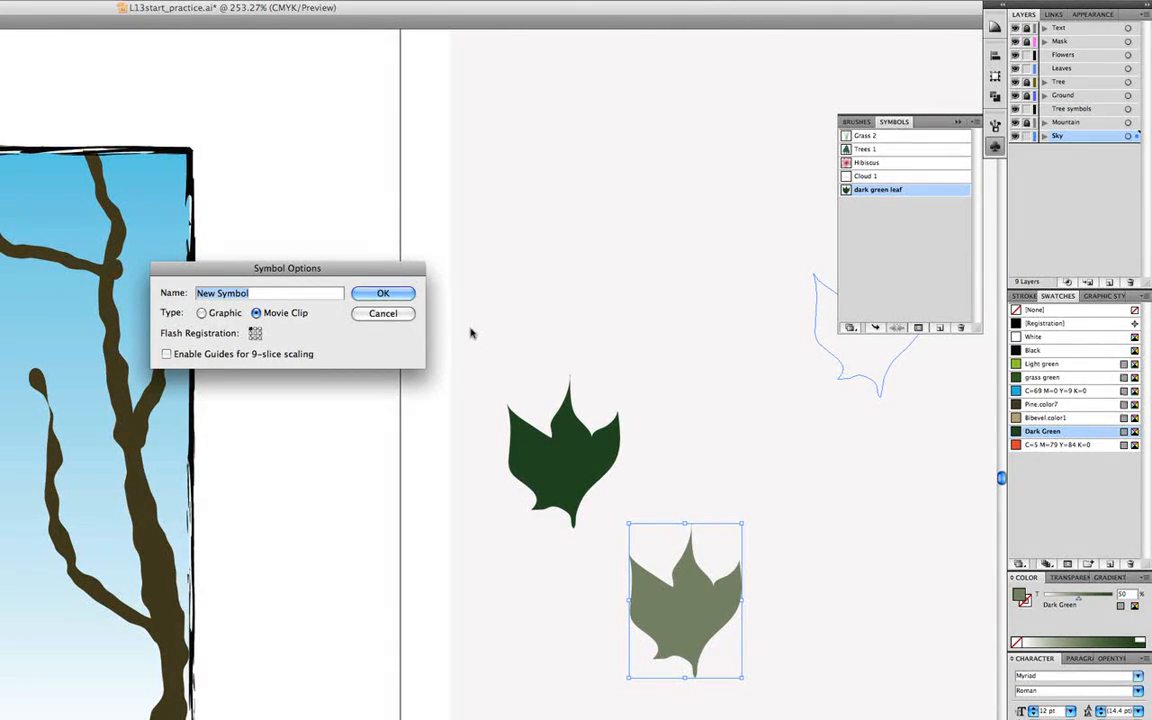
pyautogui.write('light green leaf')
pyautogui.click(384, 295)
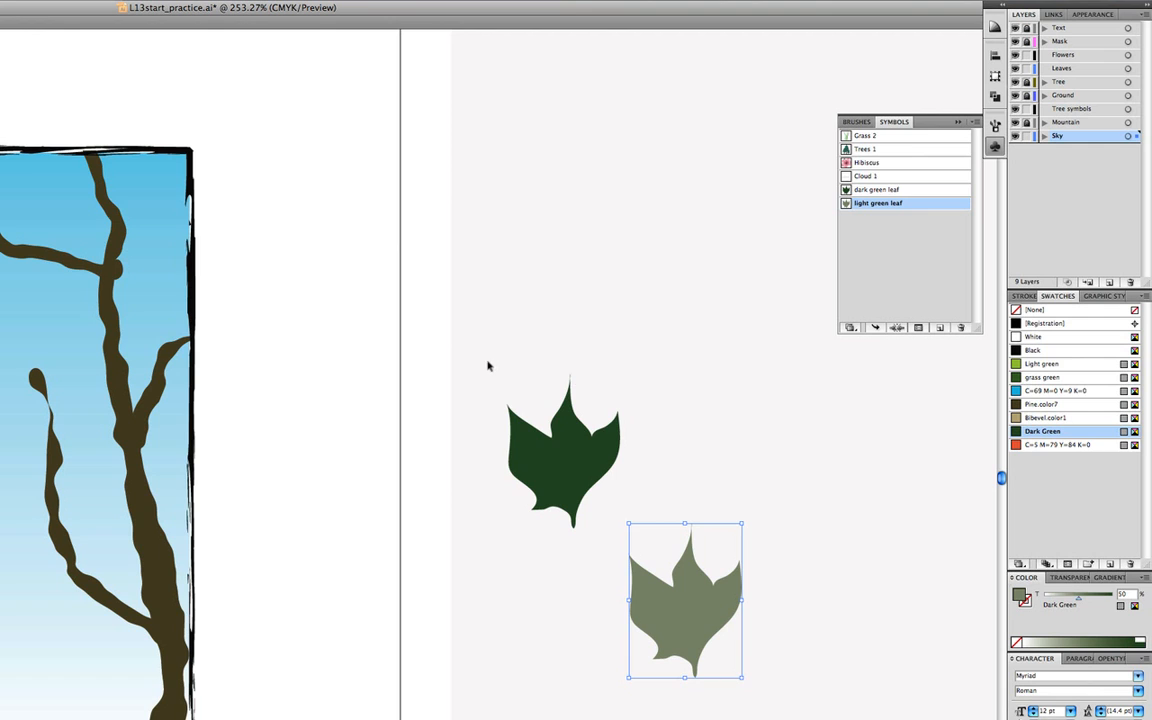
pyautogui.moveTo(483, 362); pyautogui.dragTo(775, 712)
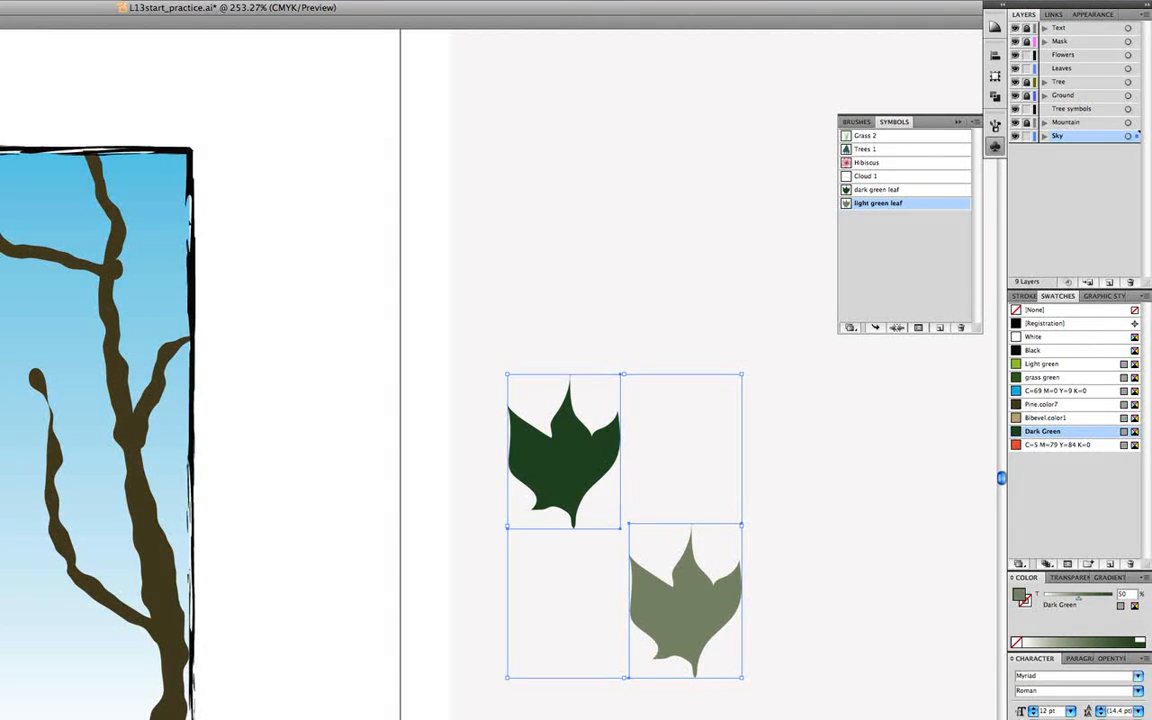
pyautogui.press('Delete')
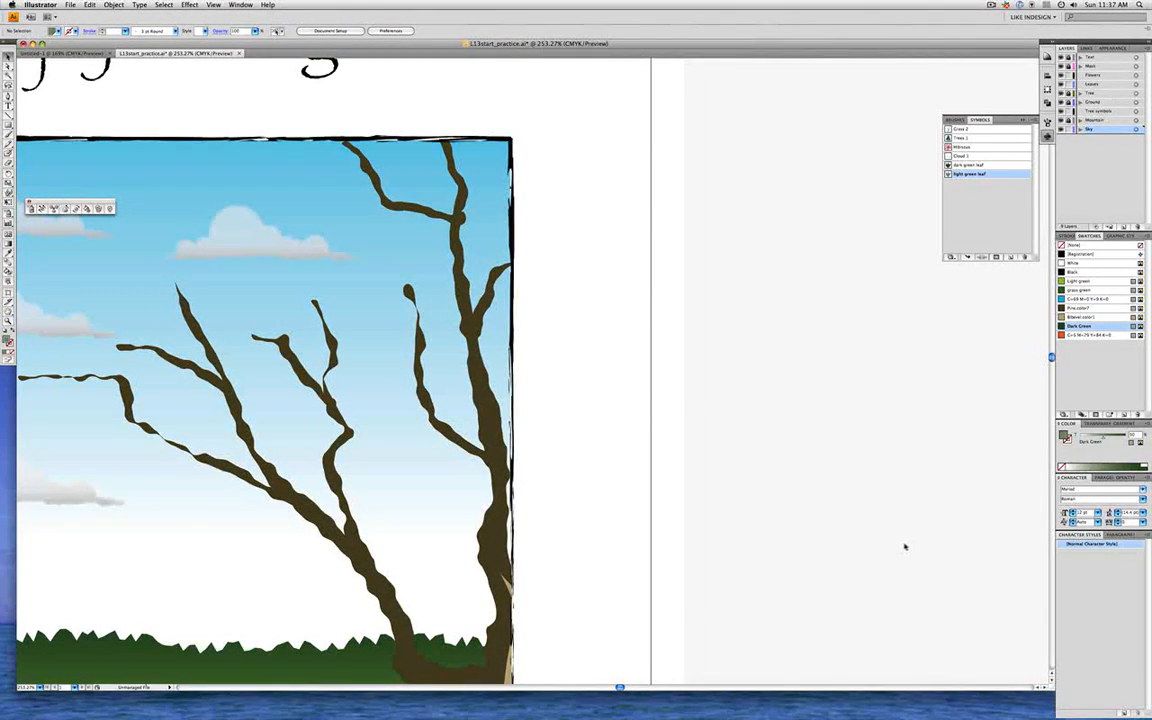
# Spray dark green leaf symbols over the tree's upper-right and middle branches using a slightly enlarged Symbol Sprayer brush.
pyautogui.press('super+0')
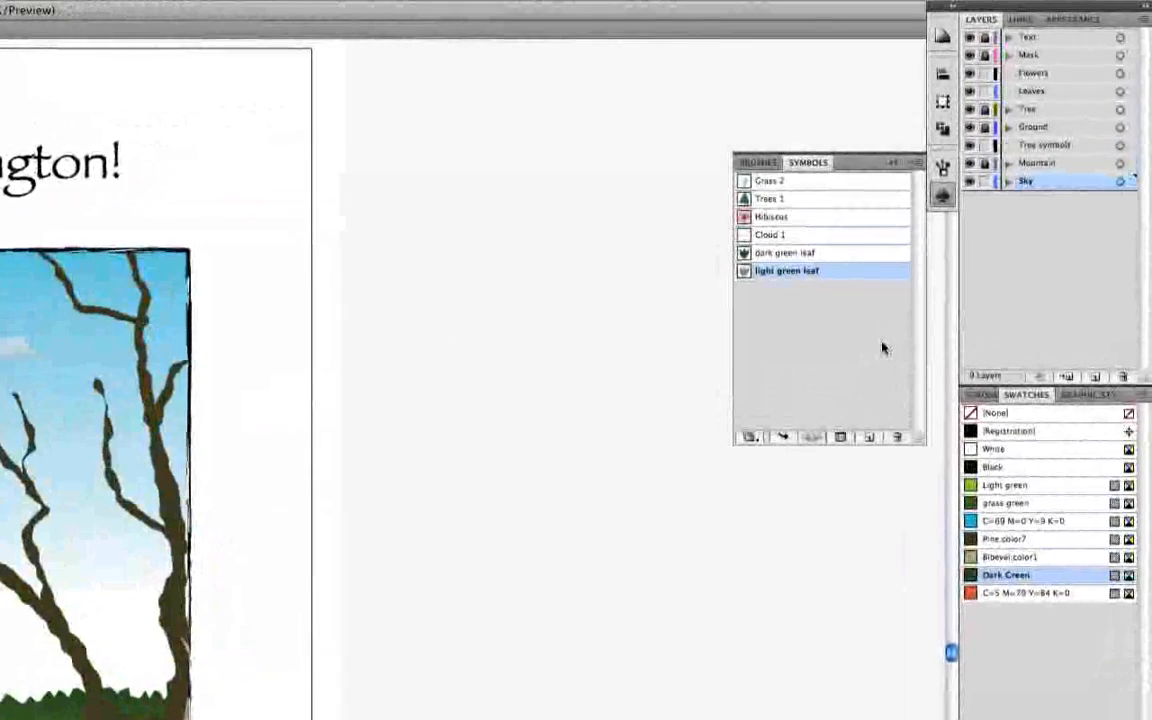
pyautogui.click(818, 254)
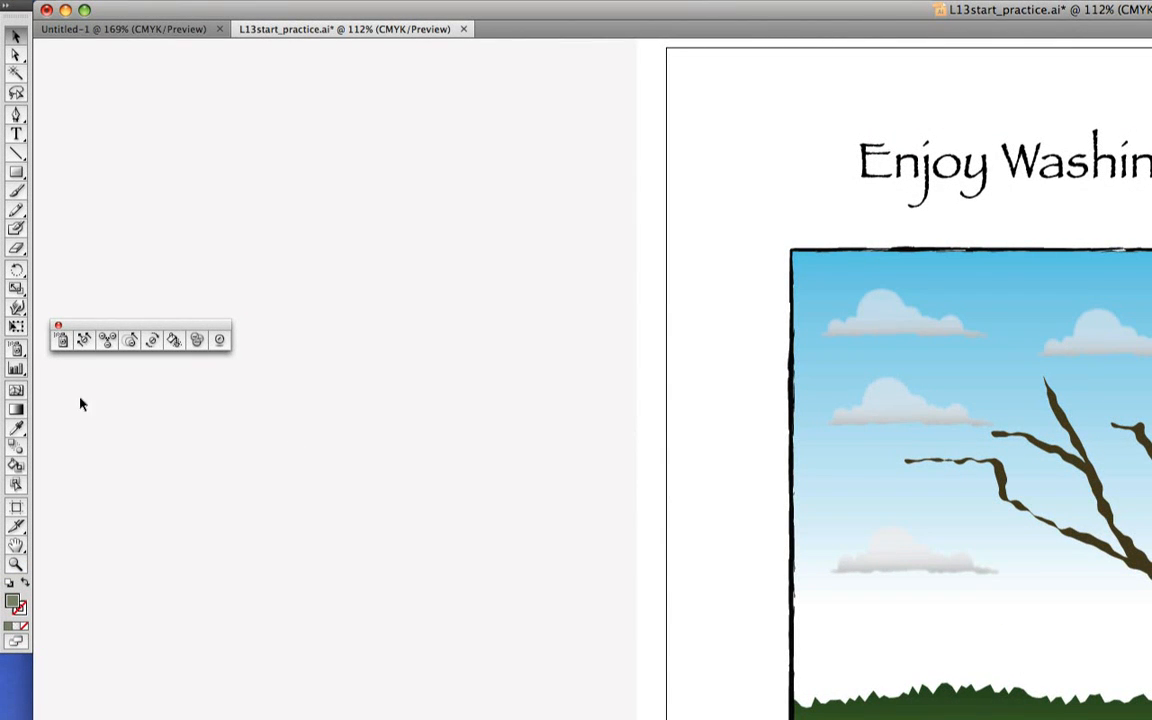
pyautogui.click(61, 342)
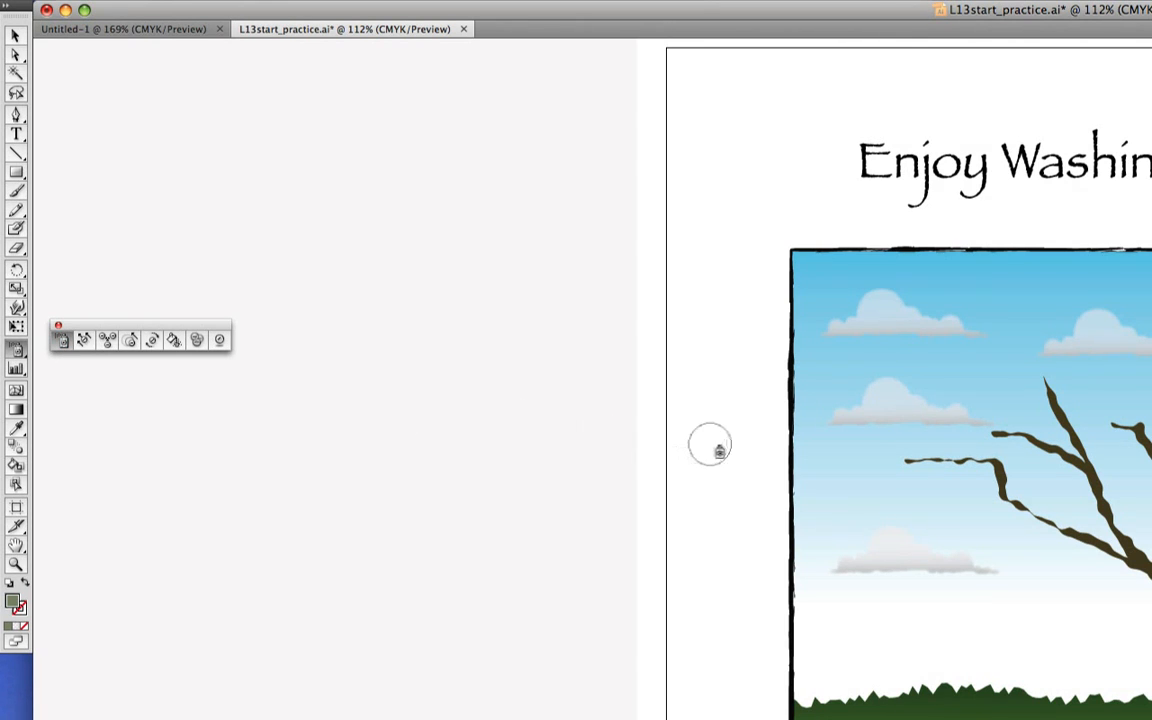
pyautogui.press(']')
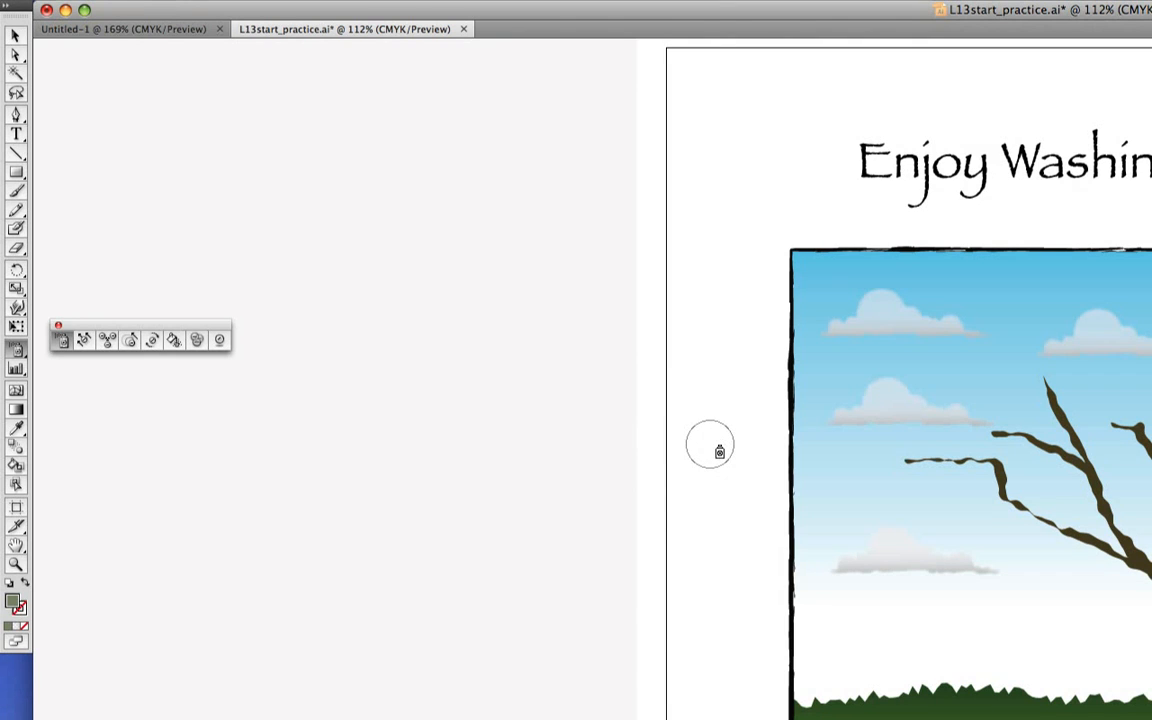
pyautogui.press(']')
pyautogui.press(']')
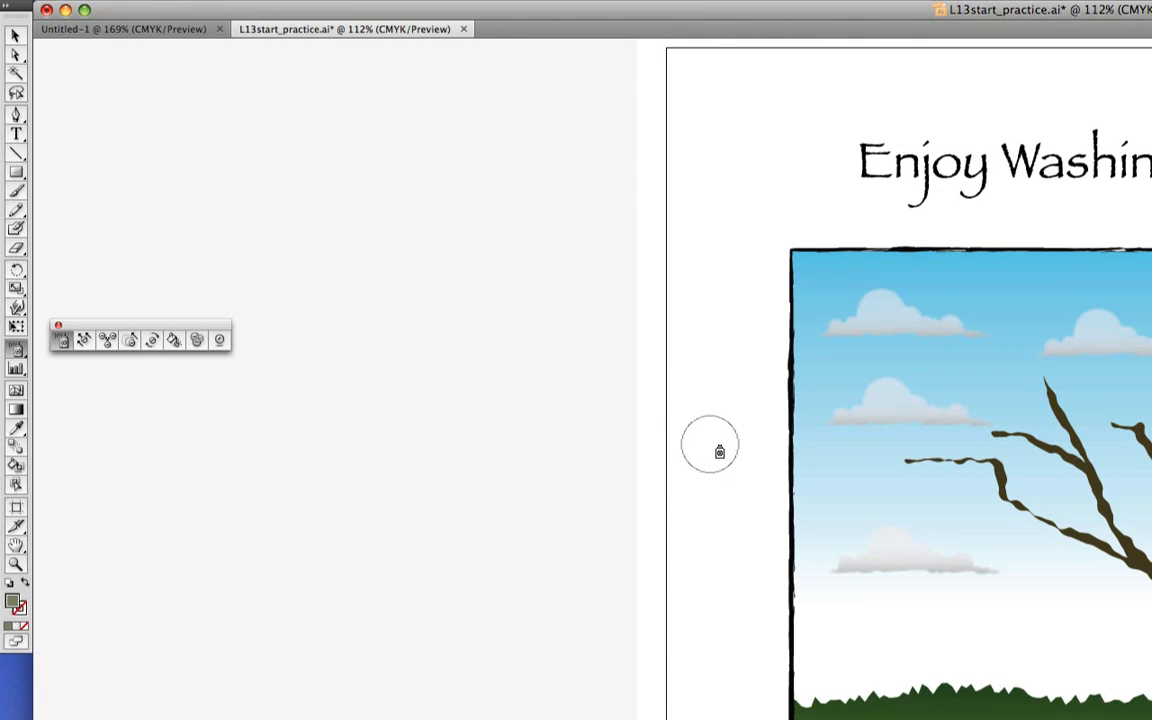
pyautogui.press(']')
pyautogui.press('[')
pyautogui.press('[')
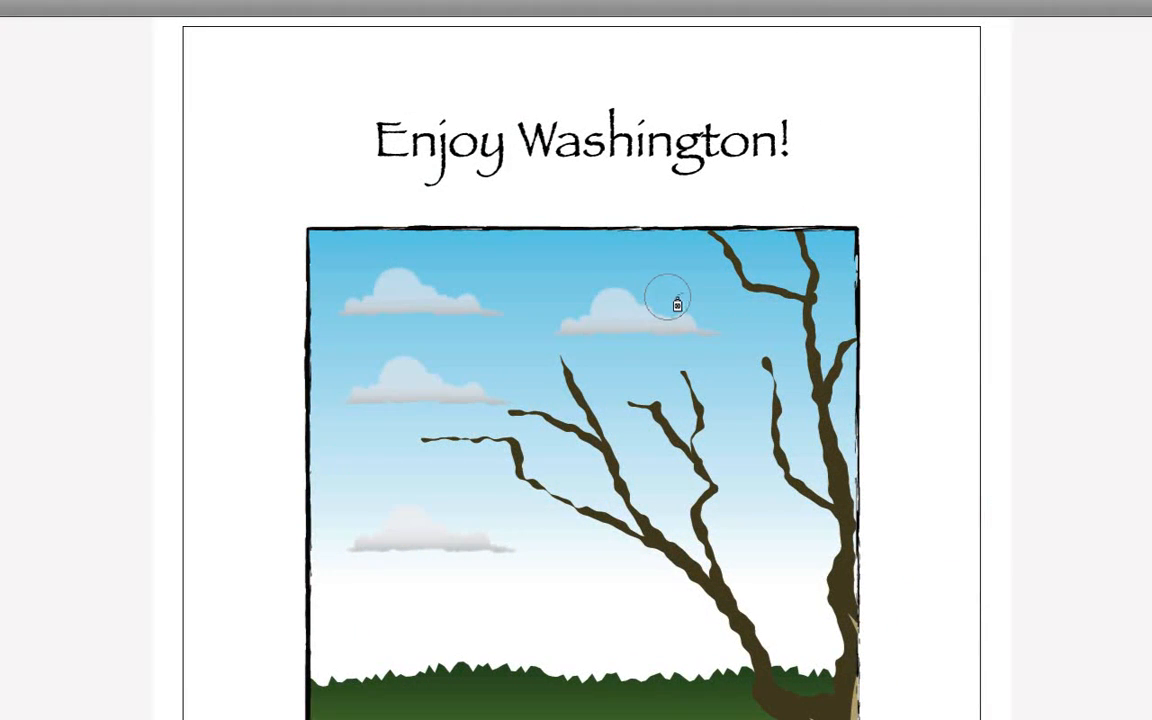
pyautogui.click(883, 264)
pyautogui.moveTo(714, 264)
pyautogui.mouseDown()
pyautogui.moveTo(815, 328)
pyautogui.moveTo(797, 440)
pyautogui.mouseUp()
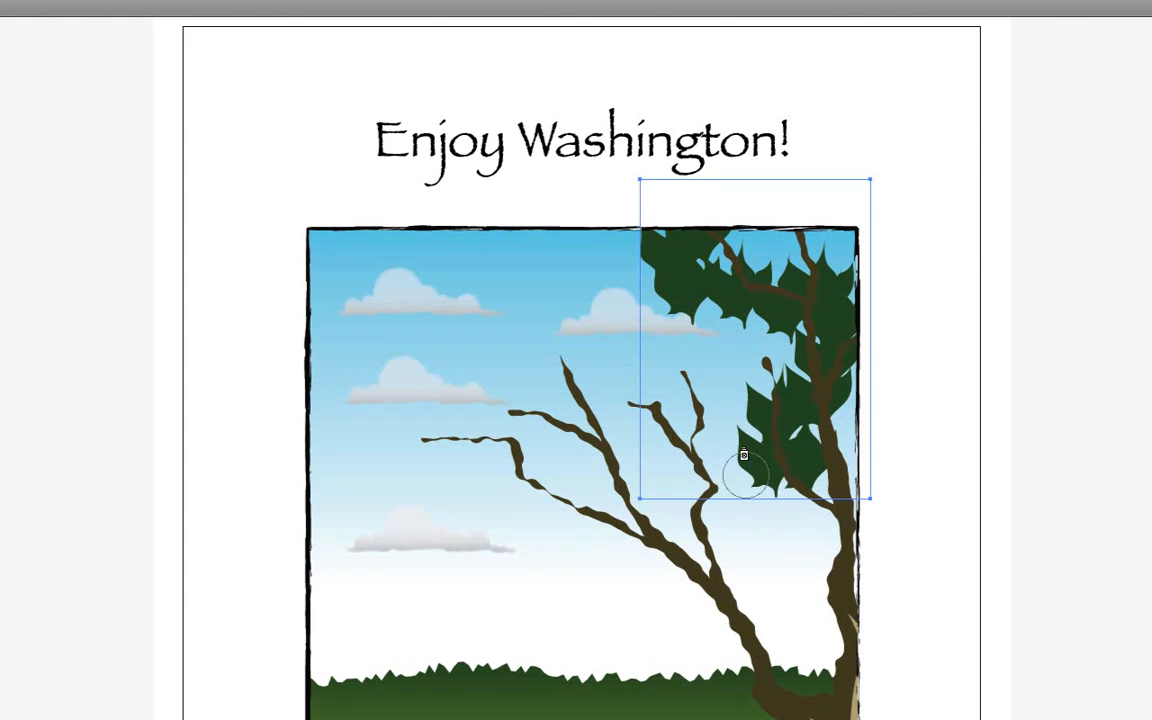
pyautogui.moveTo(715, 391)
pyautogui.mouseDown()
pyautogui.moveTo(699, 368)
pyautogui.moveTo(620, 343)
pyautogui.mouseUp()
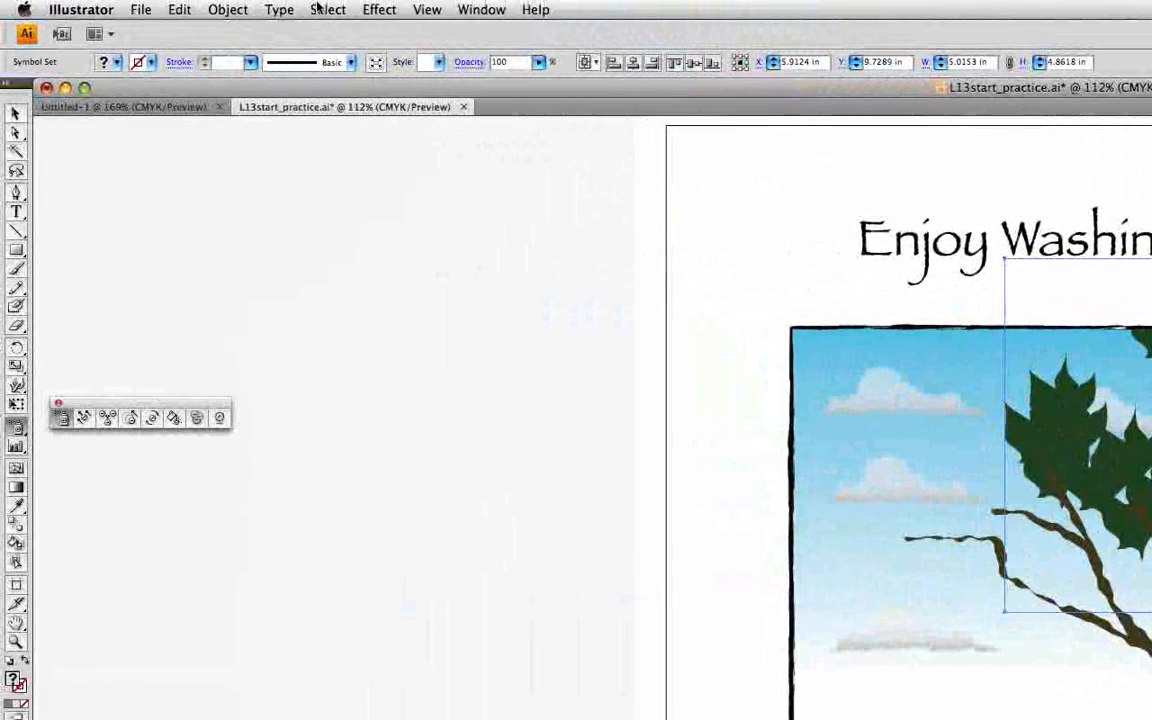
# Deselect the symbol set, spray a separate set of dark green leaves over the left branches, and deselect it.
pyautogui.click(320, 9)
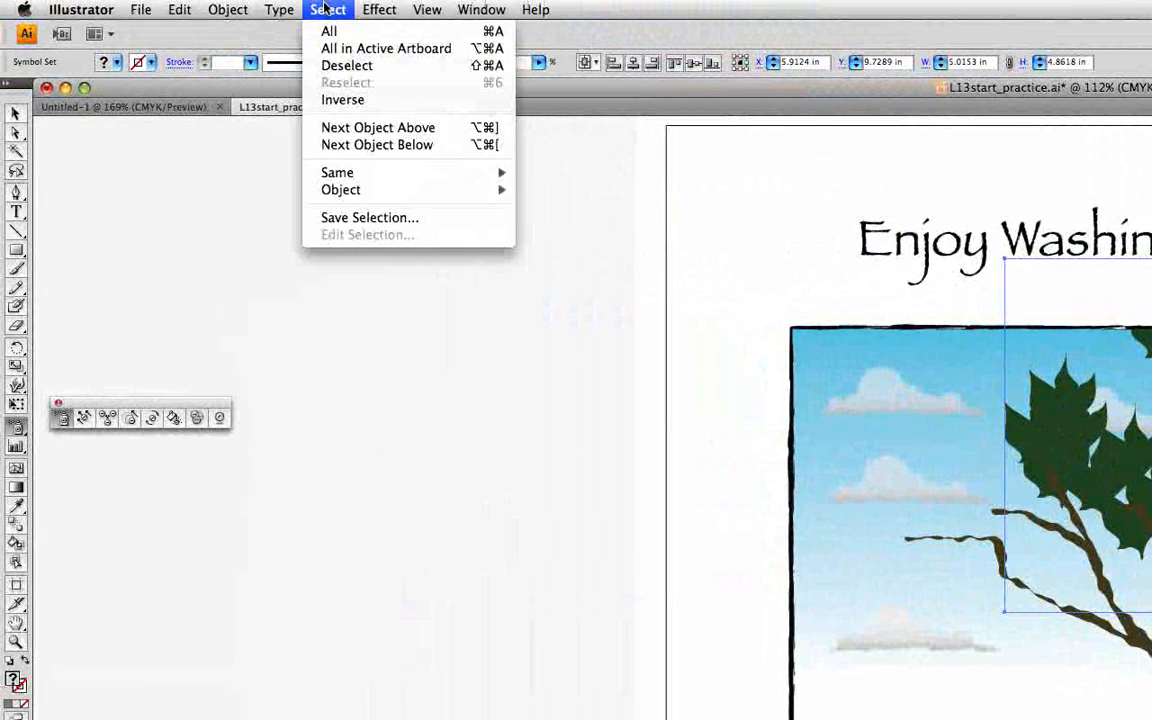
pyautogui.click(337, 70)
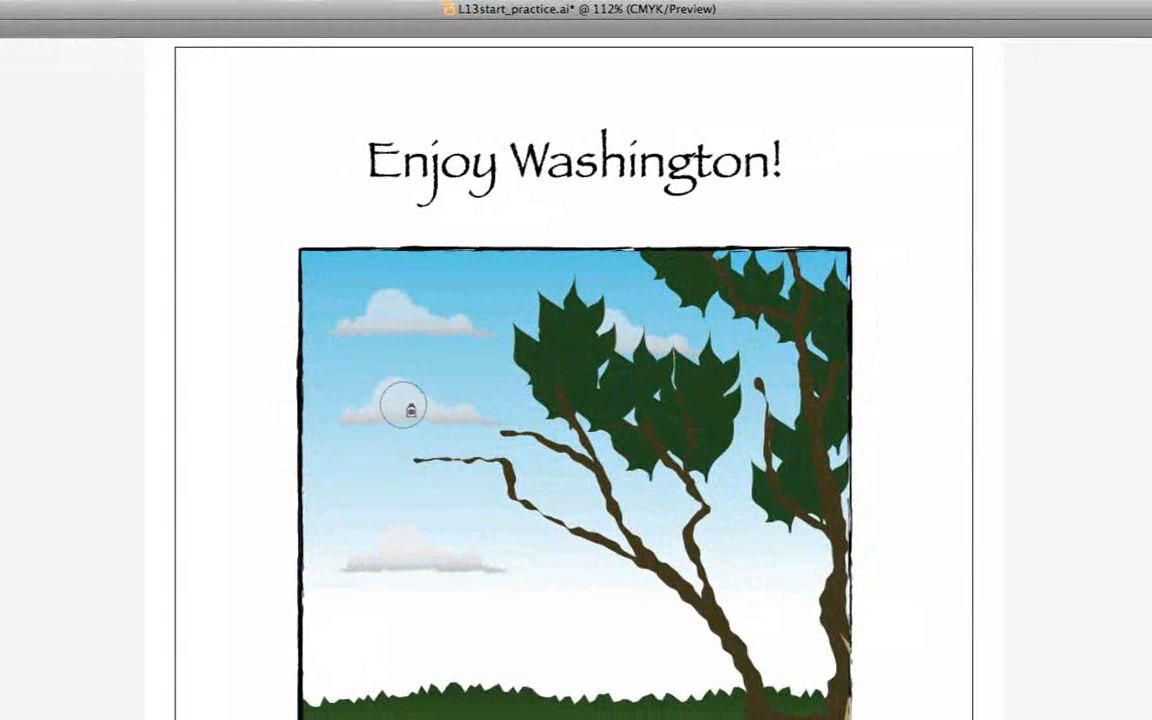
pyautogui.click(891, 476)
pyautogui.moveTo(482, 447); pyautogui.dragTo(504, 512)
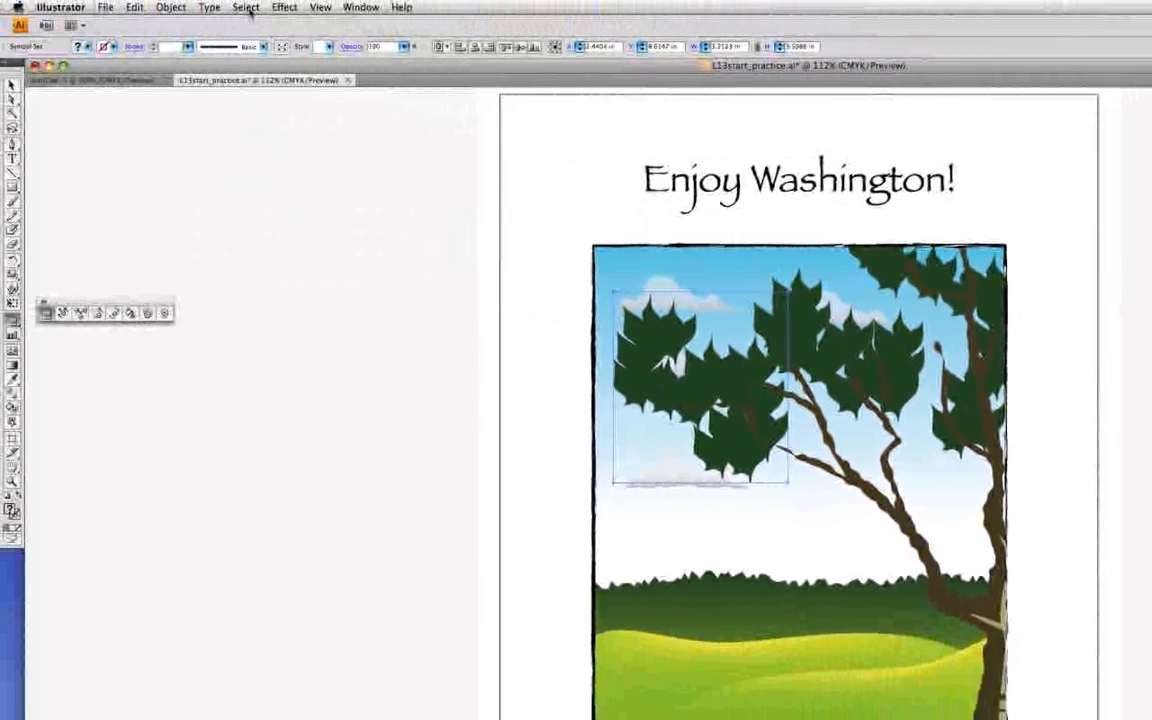
pyautogui.click(247, 8)
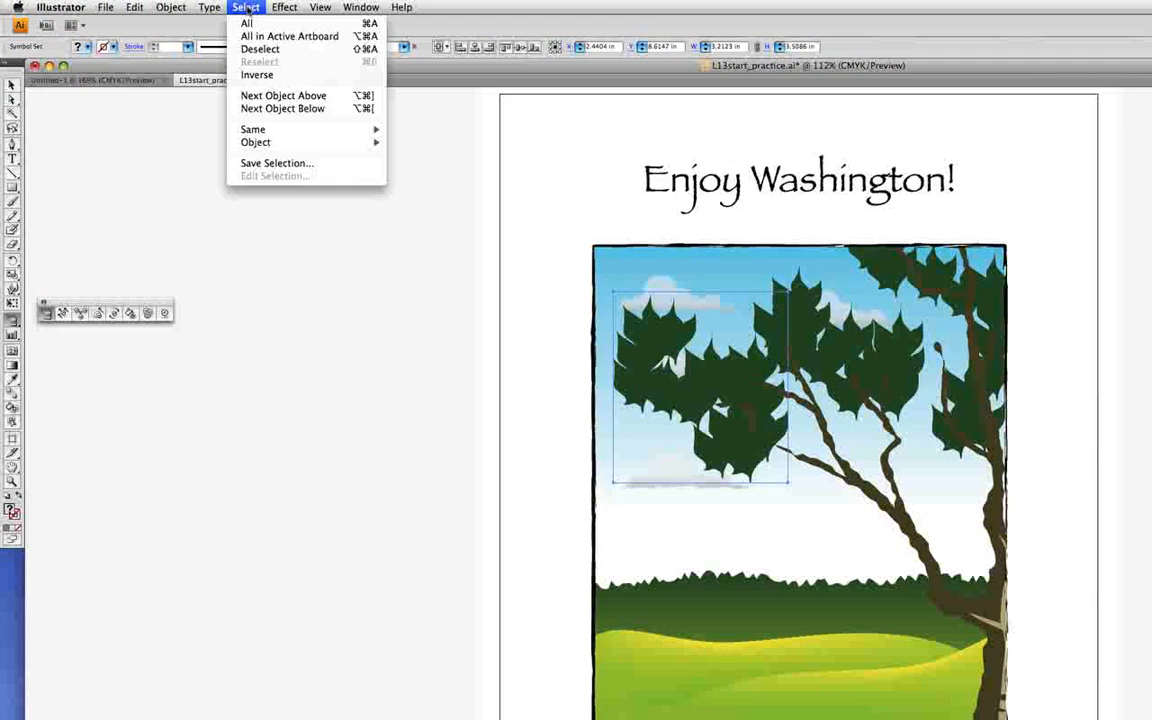
pyautogui.click(260, 49)
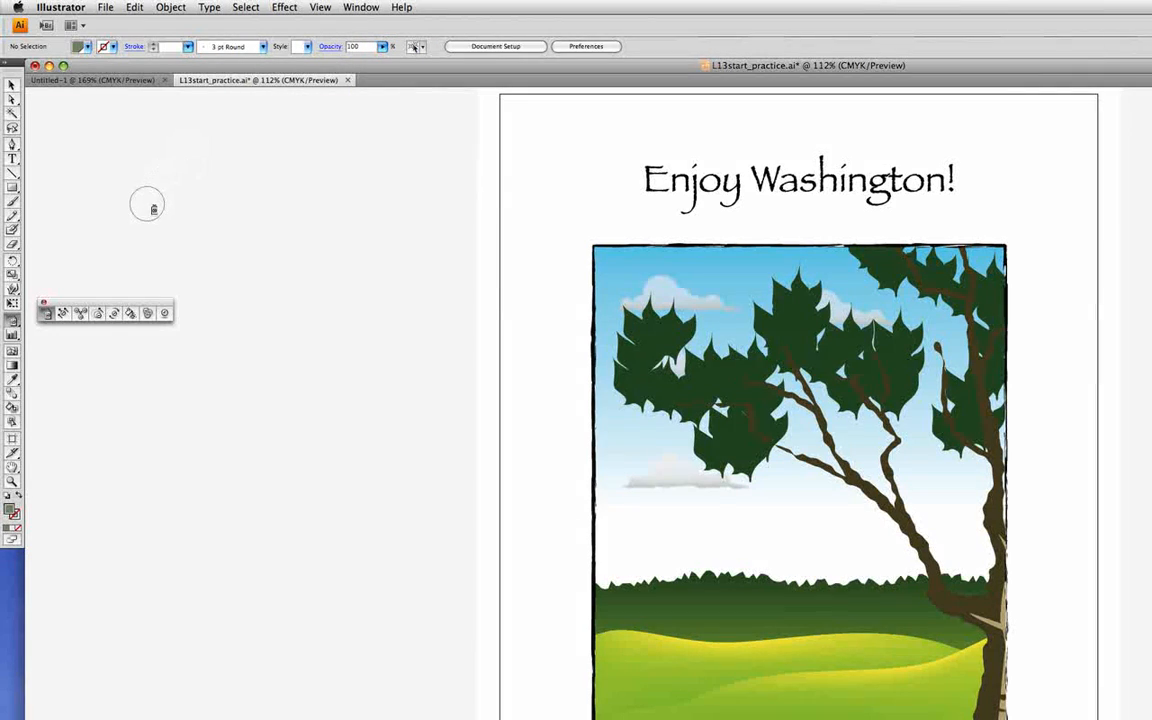
# Set the Symbol Sprayer's intensity to 5 and its symbol set density to 7.
pyautogui.doubleClick(46, 314)
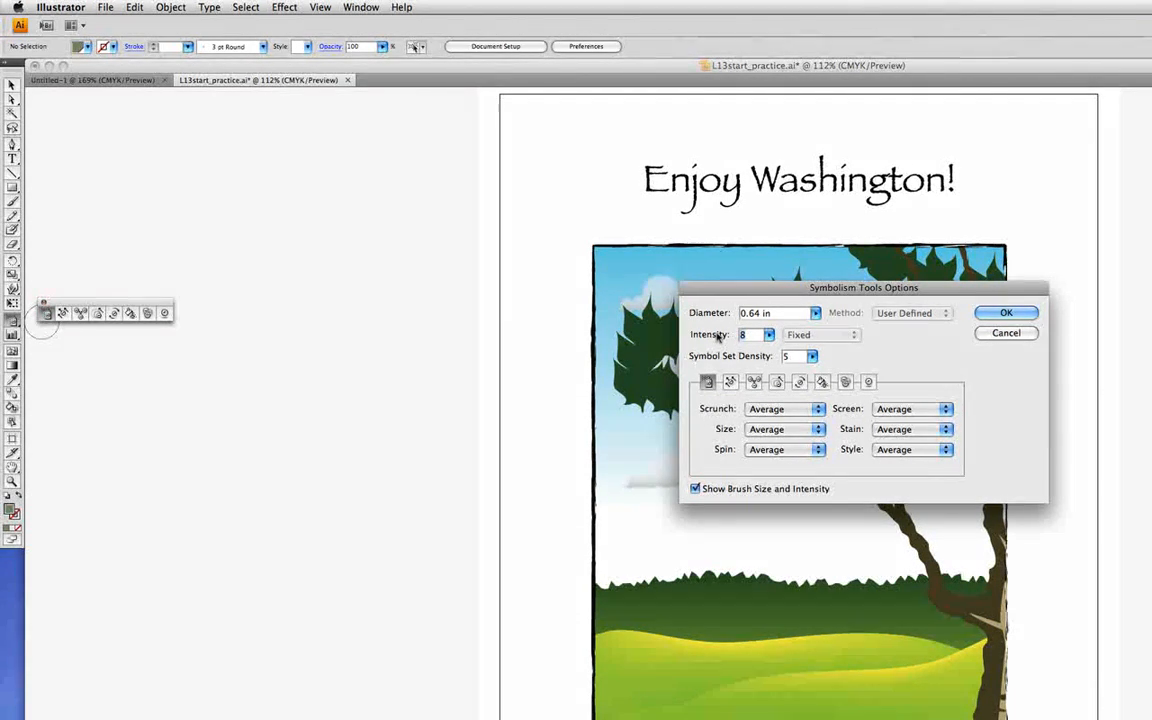
pyautogui.write('5')
pyautogui.press('Tab')
pyautogui.write('7')
pyautogui.click(1006, 313)
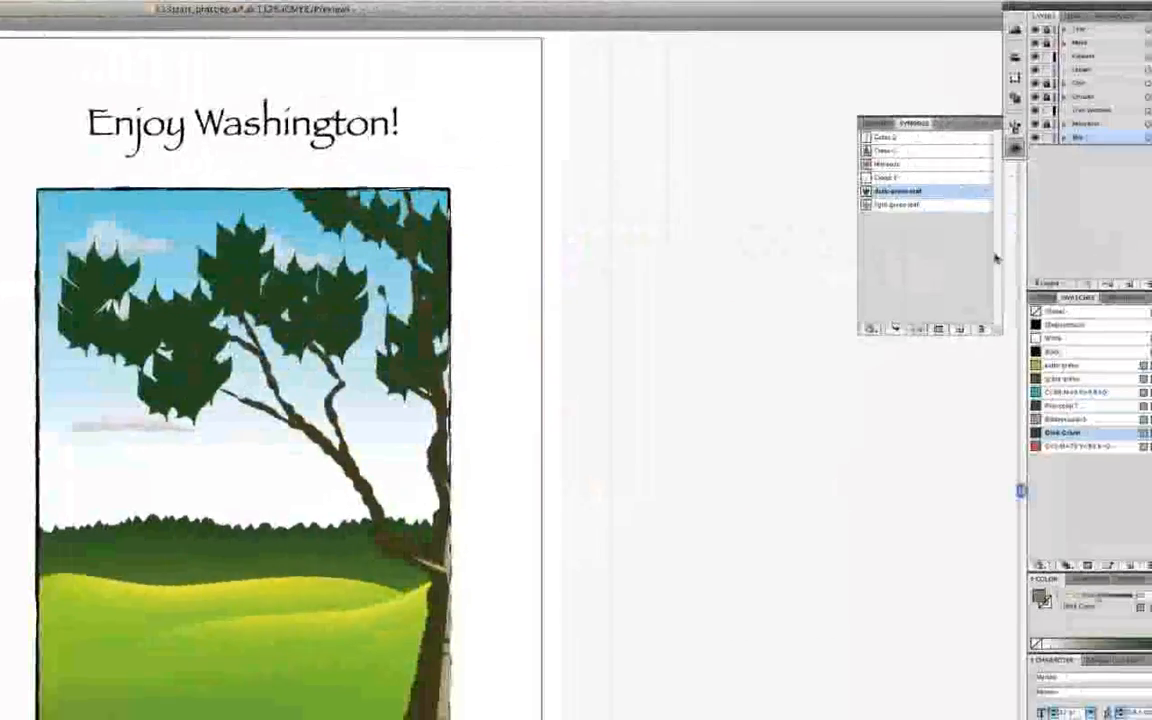
# Spray light green leaf symbols across the tree's lower branches beneath the dark foliage.
pyautogui.click(897, 205)
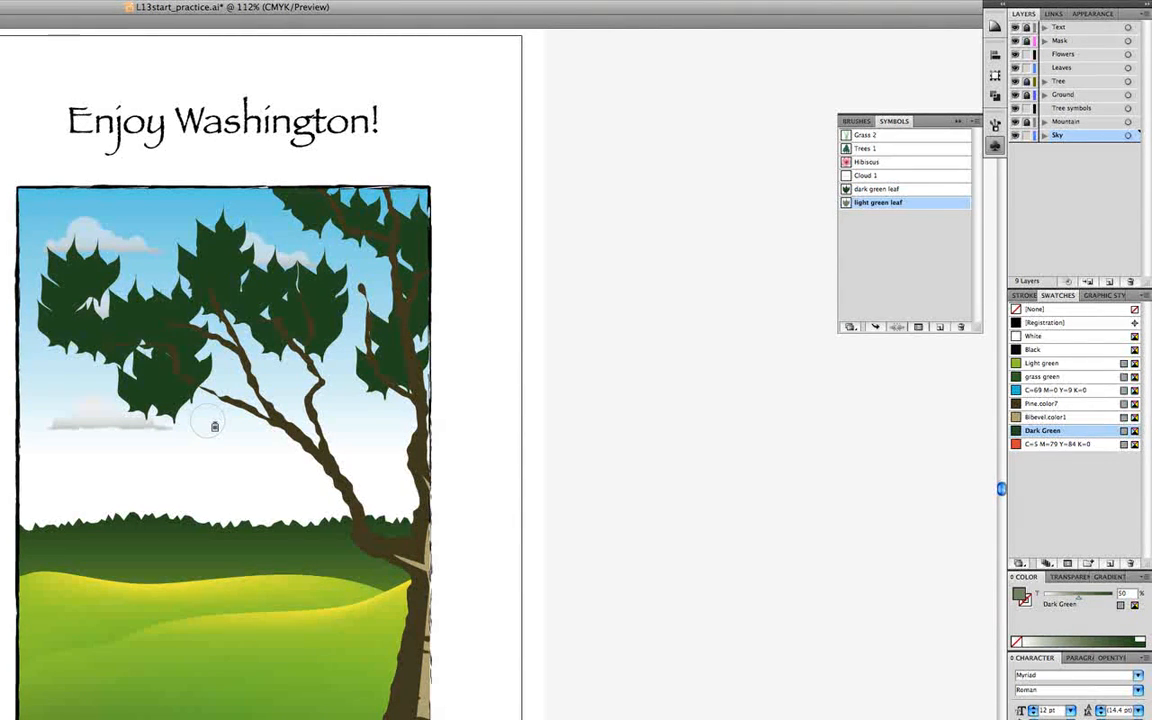
pyautogui.moveTo(214, 426)
pyautogui.mouseDown()
pyautogui.moveTo(205, 380)
pyautogui.moveTo(255, 375)
pyautogui.moveTo(295, 390)
pyautogui.moveTo(325, 335)
pyautogui.moveTo(365, 450)
pyautogui.moveTo(275, 483)
pyautogui.moveTo(334, 571)
pyautogui.moveTo(319, 609)
pyautogui.moveTo(342, 550)
pyautogui.moveTo(424, 502)
pyautogui.mouseUp()
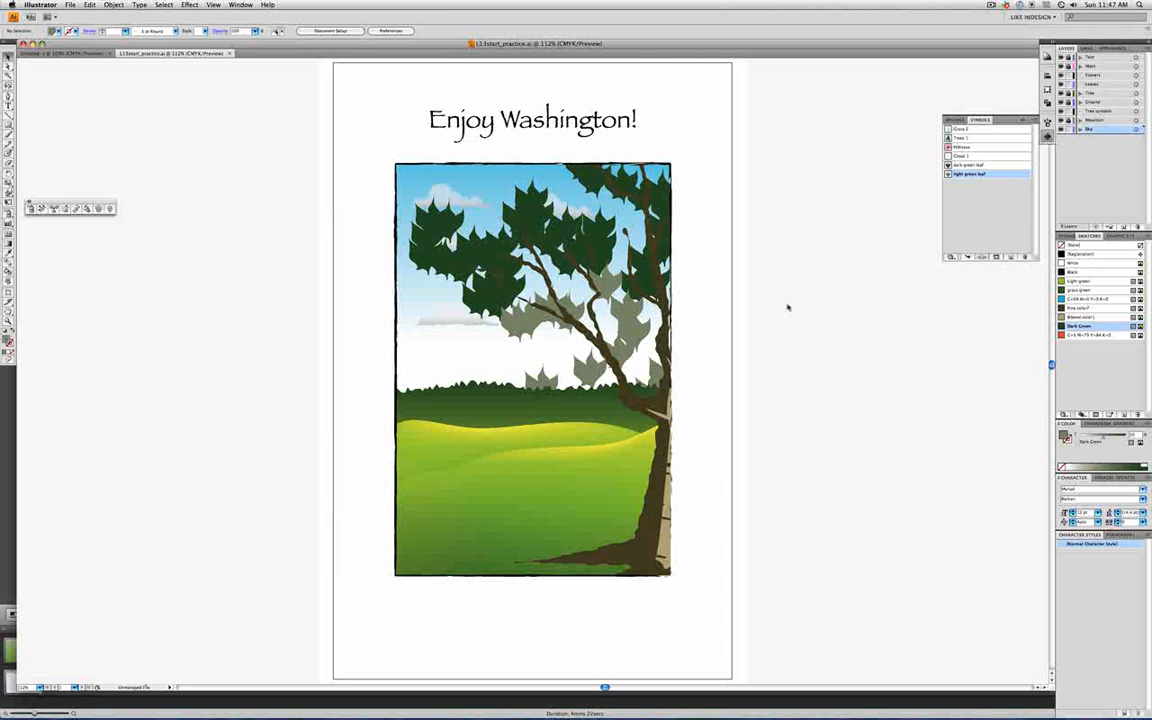